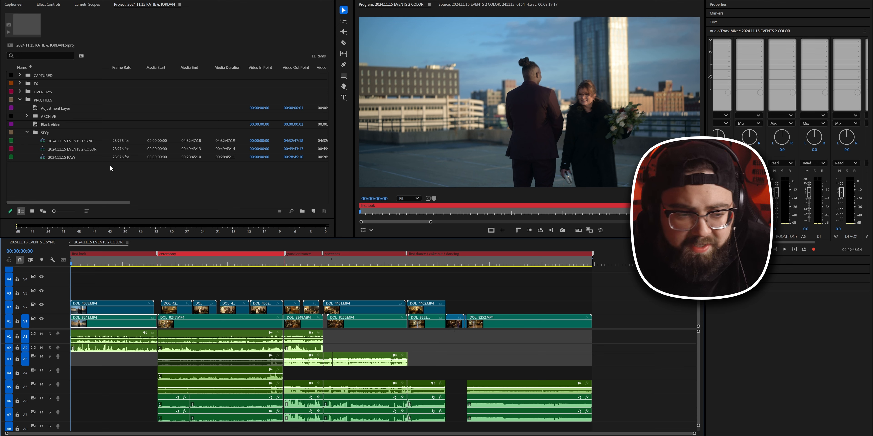
- Stack two adjustment layers on V3 and V4 across the whole sequence and give the V3 layer an orange label
{"action": "left_click_drag", "start_coordinate": [55, 108], "coordinate": [76, 302]}
{"action": "left_click_drag", "start_coordinate": [73, 302], "coordinate": [561, 288]}
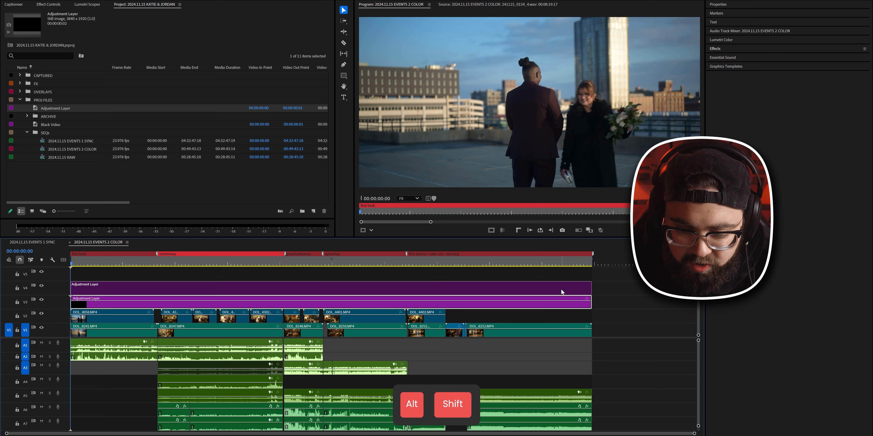
{"action": "left_click", "coordinate": [621, 296]}
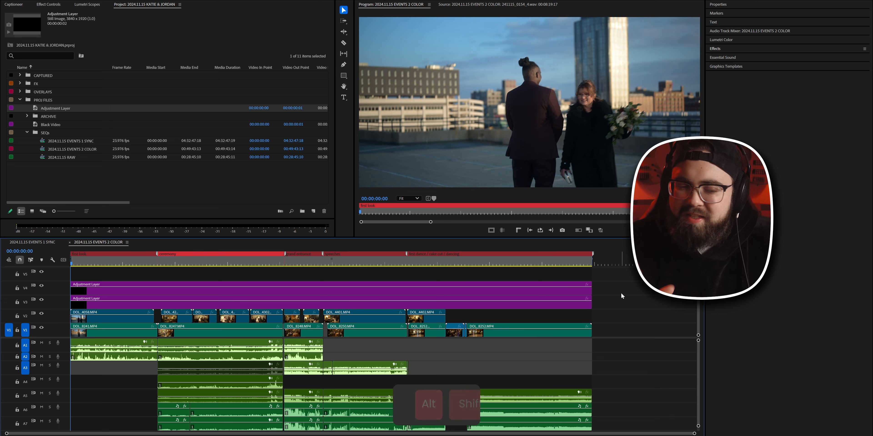
{"action": "left_click", "coordinate": [568, 309], "text": "shift"}
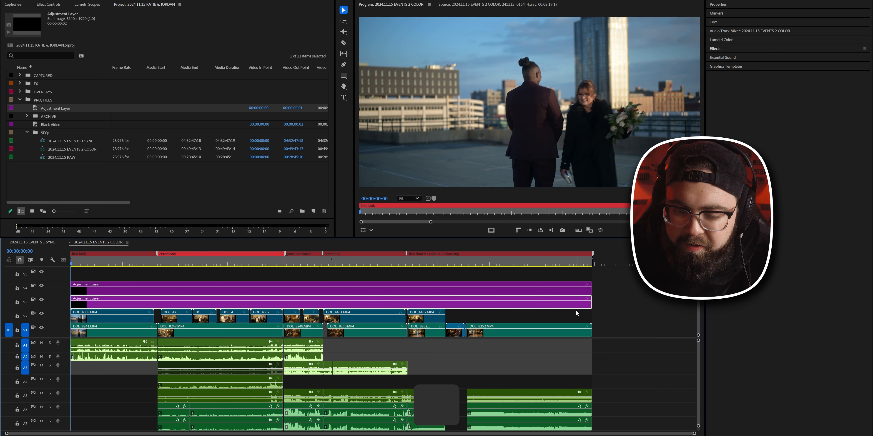
{"action": "key", "text": "shift+w"}
- Apply the 2g. Orange Reduction and 2b. All Soft presets from the Mastin Labs Tool Kit to the V3 adjustment layer
{"action": "left_click", "coordinate": [733, 49]}
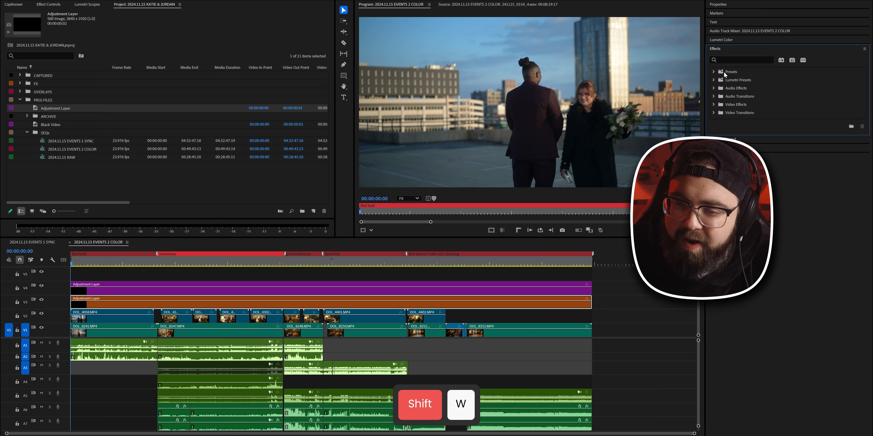
{"action": "left_click", "coordinate": [713, 72]}
{"action": "left_click", "coordinate": [717, 186]}
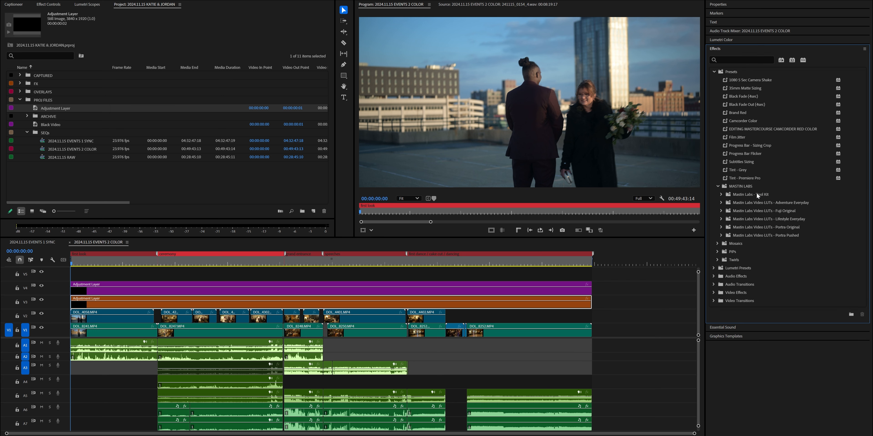
{"action": "left_click", "coordinate": [725, 195]}
{"action": "left_click_drag", "start_coordinate": [757, 252], "coordinate": [518, 305]}
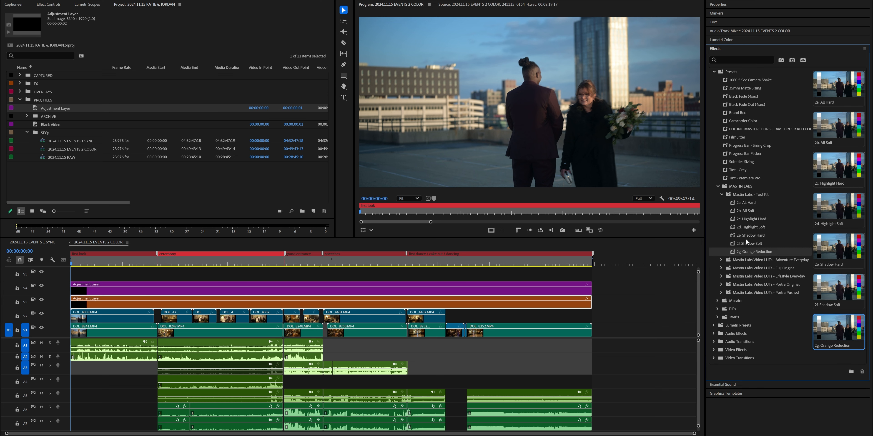
{"action": "left_click_drag", "start_coordinate": [754, 211], "coordinate": [544, 304]}
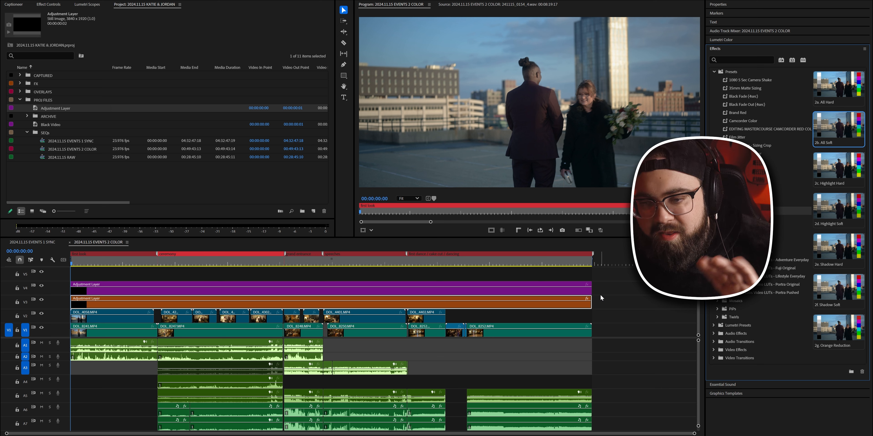
- Disable and re-enable the V3 adjustment layer repeatedly to compare the image with and without the tool kit presets
{"action": "key", "text": "x"}
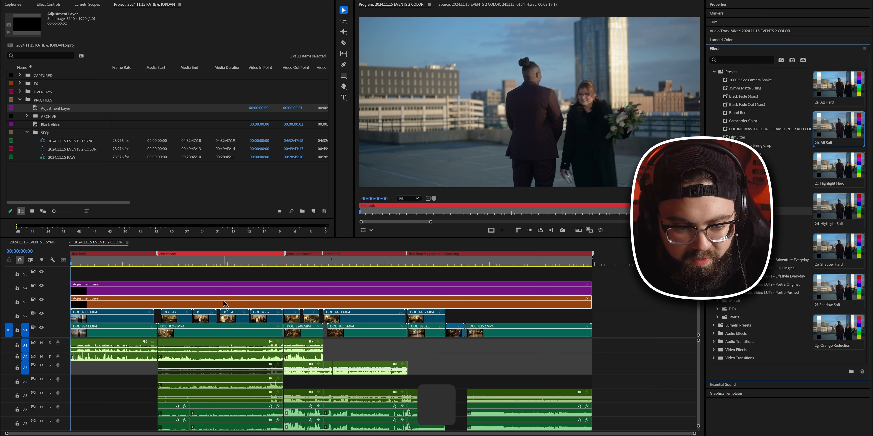
{"action": "key", "text": "x"}
{"action": "key", "text": "x"}
{"action": "key", "text": "x"}
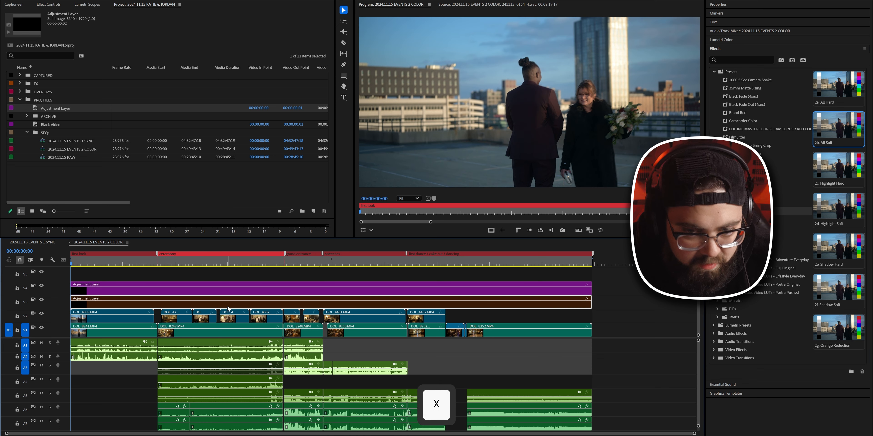
{"action": "key", "text": "x"}
{"action": "key", "text": "x"}
{"action": "key", "text": "x"}
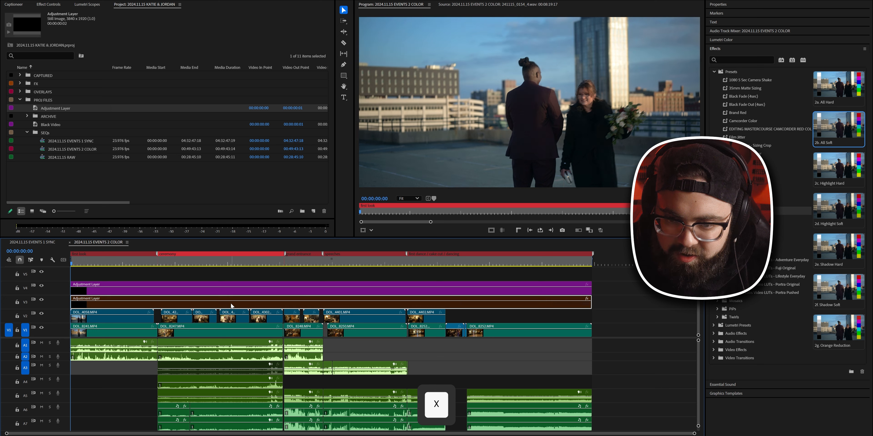
{"action": "key", "text": "x"}
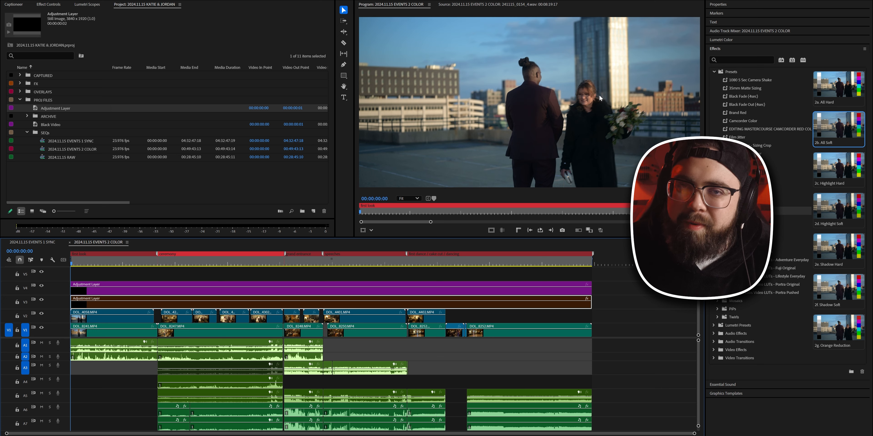
{"action": "key", "text": "x"}
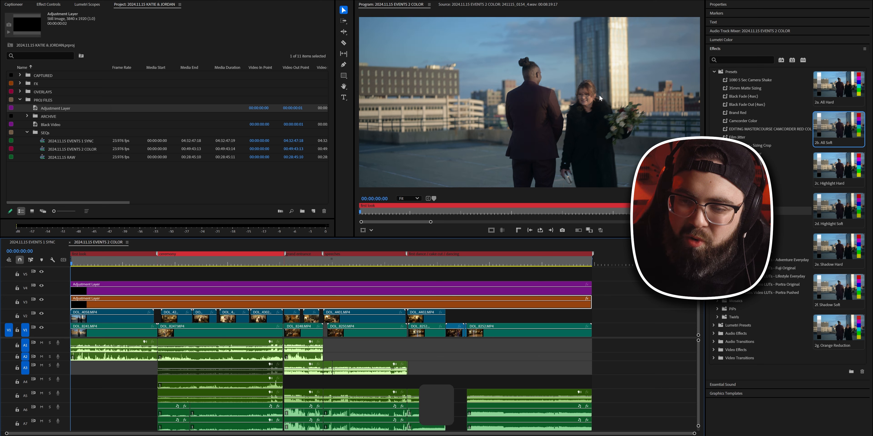
{"action": "key", "text": "x"}
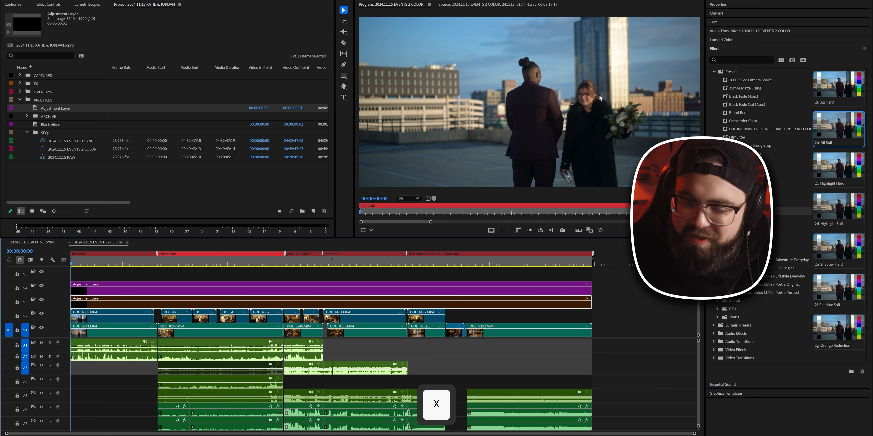
{"action": "key", "text": "x"}
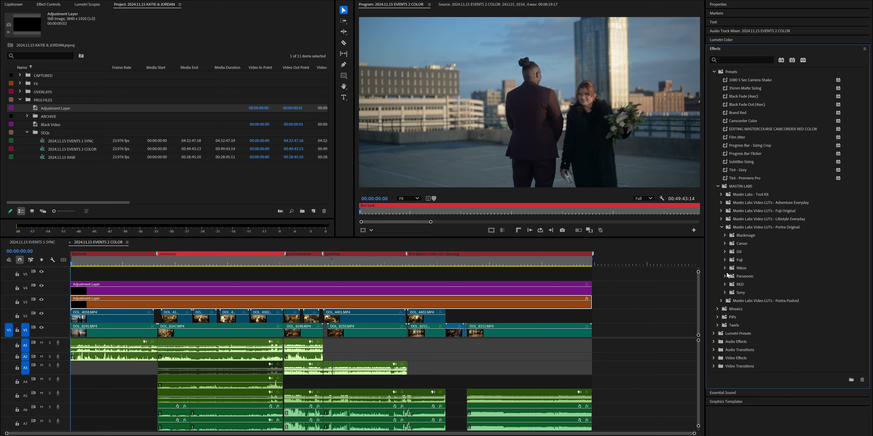
- Apply the 1b. Nikon Neutral - Portra 400 preset to the V4 adjustment layer and give that layer a tan label
{"action": "left_click", "coordinate": [725, 268]}
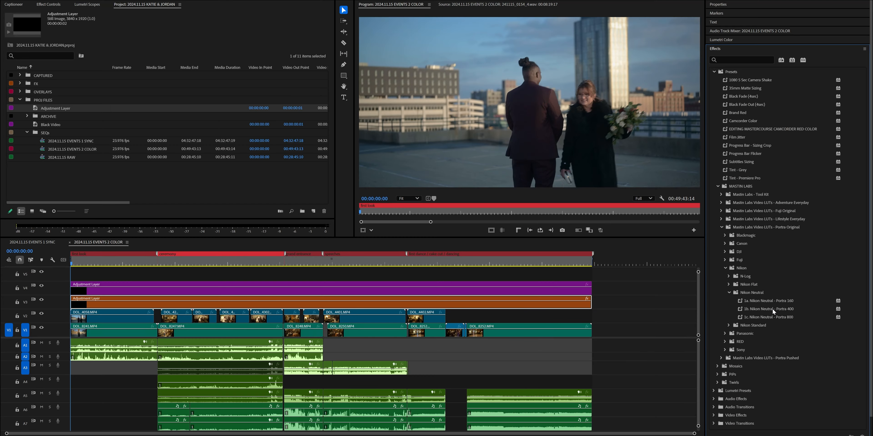
{"action": "mouse_move", "coordinate": [774, 312]}
{"action": "left_click_drag", "start_coordinate": [627, 320], "coordinate": [419, 297]}
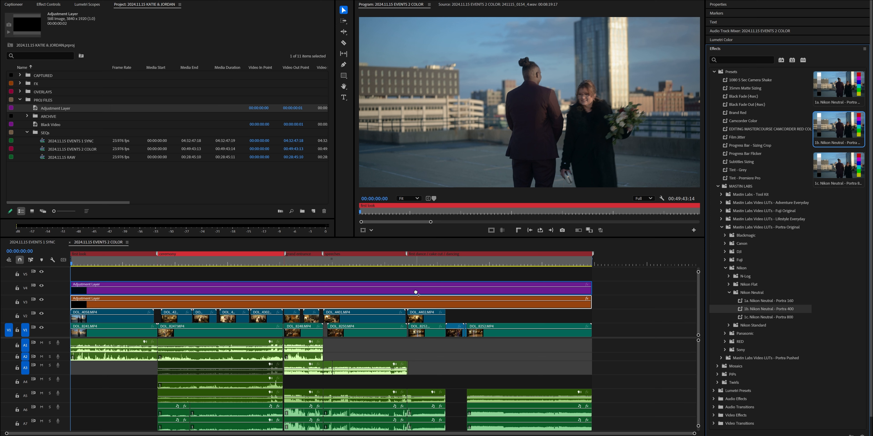
{"action": "left_click_drag", "start_coordinate": [415, 292], "coordinate": [415, 290]}
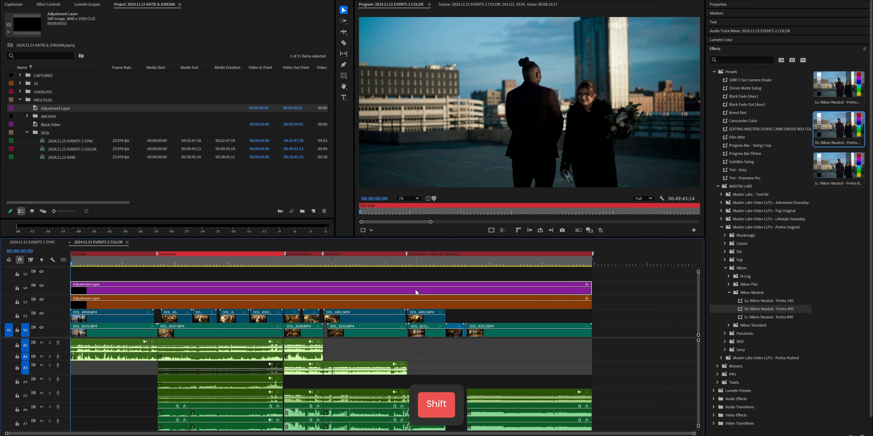
{"action": "left_click", "coordinate": [446, 289], "text": "shift"}
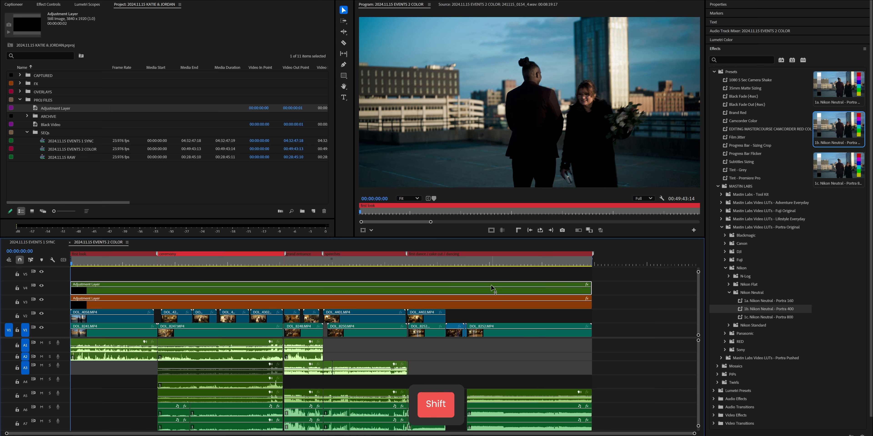
{"action": "key", "text": "shift+b"}
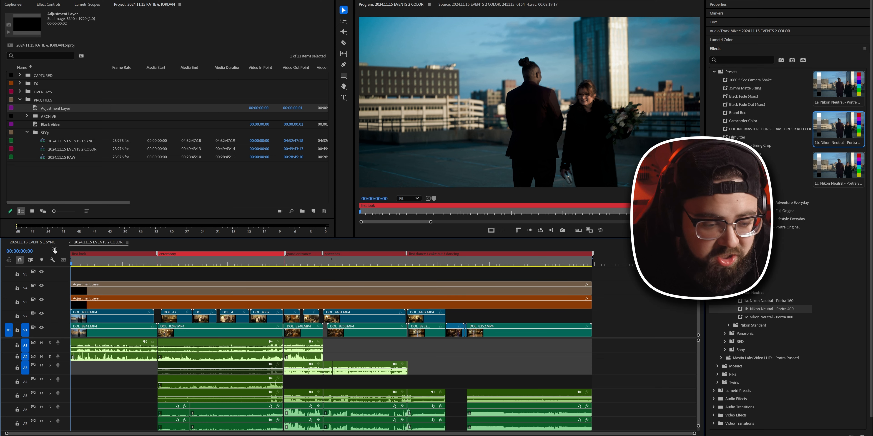
- Park the playhead at 00:01:51:03 and examine the V4 adjustment layer's Lumetri Basic Correction, Creative and Curves settings in Effect Controls
{"action": "left_click", "coordinate": [89, 263]}
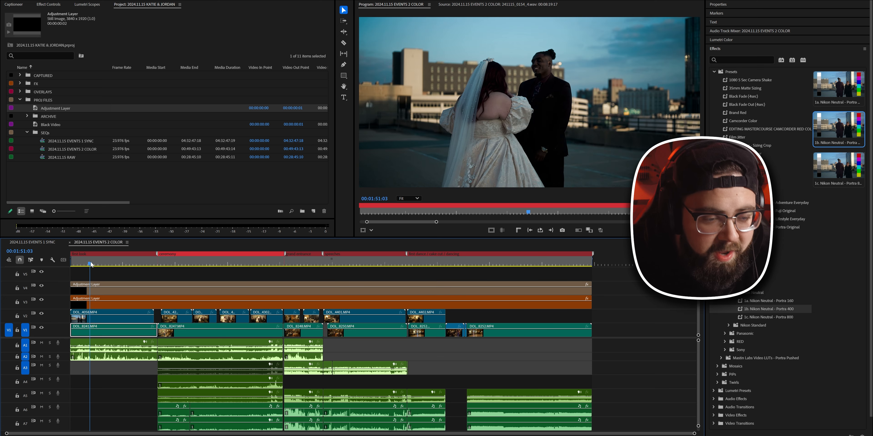
{"action": "left_click", "coordinate": [47, 5]}
{"action": "left_click", "coordinate": [147, 291]}
{"action": "key", "text": "1"}
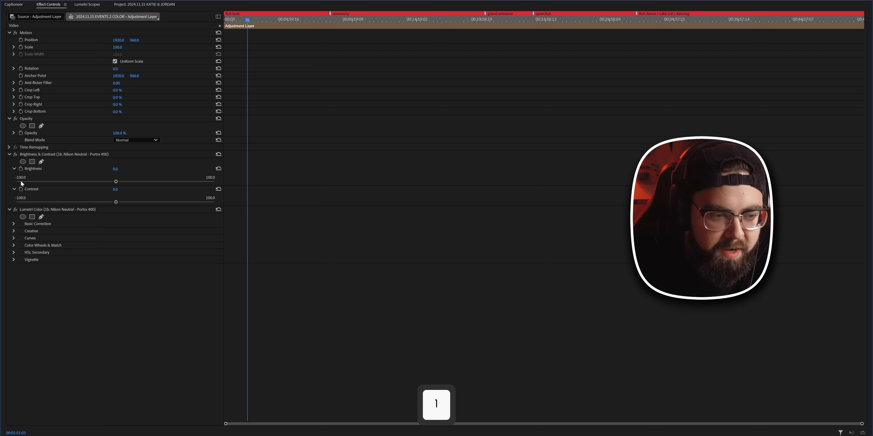
{"action": "left_click", "coordinate": [14, 224]}
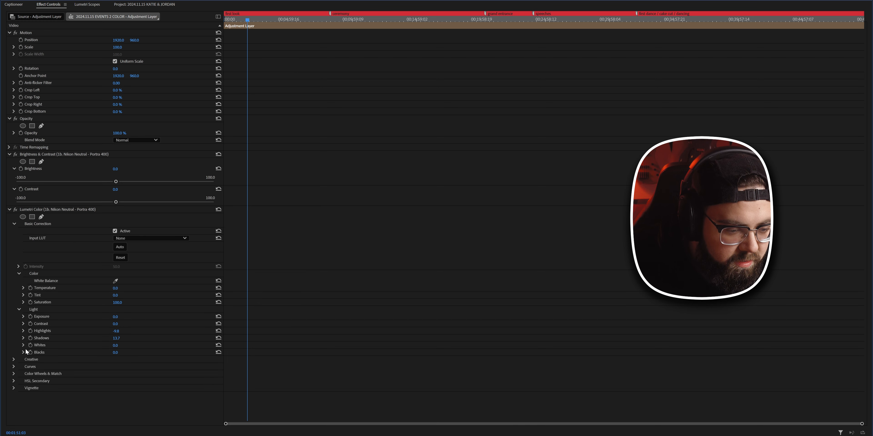
{"action": "left_click", "coordinate": [13, 360]}
{"action": "scroll", "coordinate": [57, 362], "scroll_direction": "down", "scroll_amount": 3}
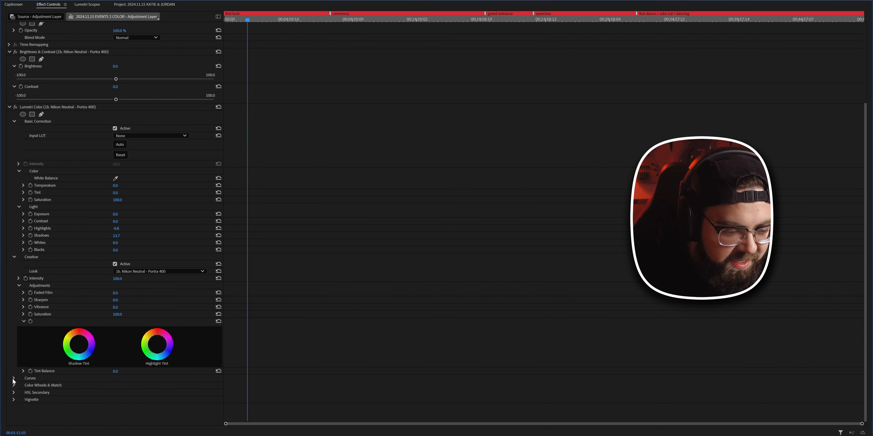
{"action": "left_click", "coordinate": [14, 378]}
{"action": "scroll", "coordinate": [92, 345], "scroll_direction": "down", "scroll_amount": 10}
{"action": "scroll", "coordinate": [92, 345], "scroll_direction": "down", "scroll_amount": 3}
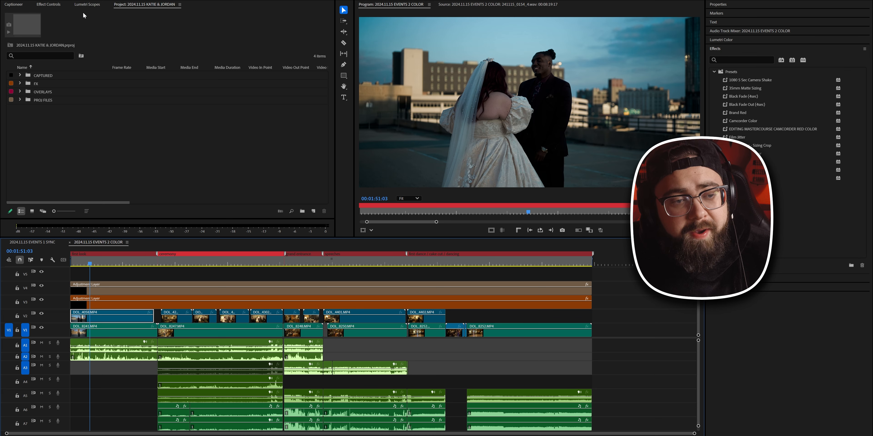
- Show the Lumetri Scopes waveform and check the available scope types, leaving the luma waveform active
{"action": "left_click", "coordinate": [86, 4]}
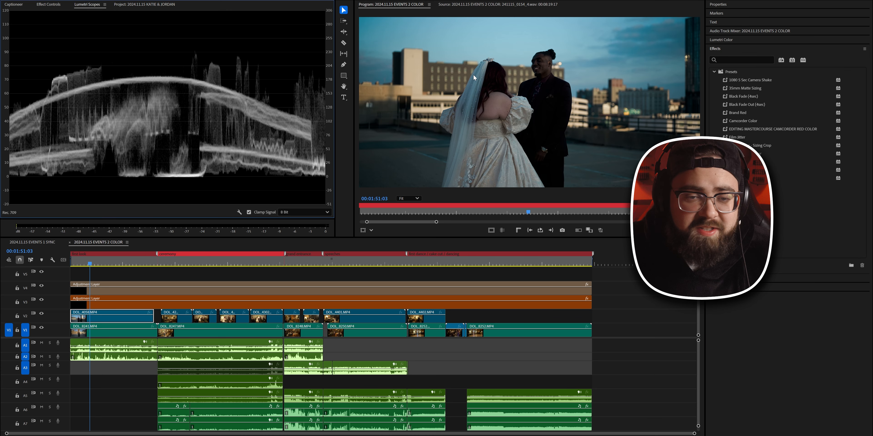
{"action": "right_click", "coordinate": [236, 139]}
{"action": "mouse_move", "coordinate": [276, 191]}
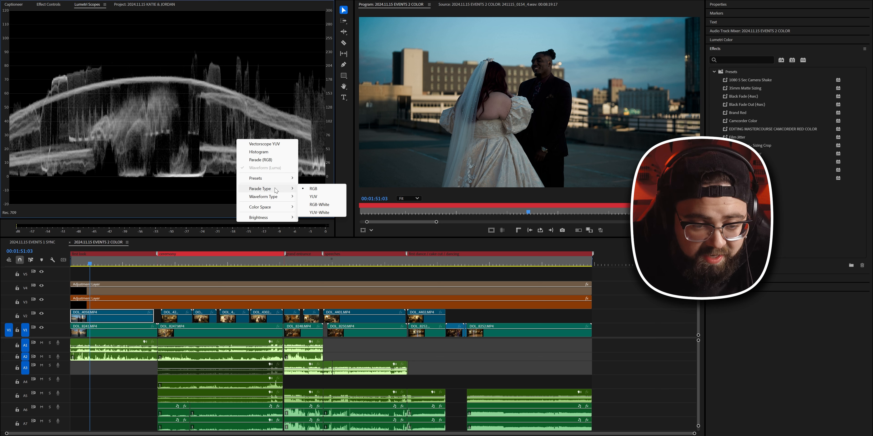
{"action": "left_click", "coordinate": [280, 102]}
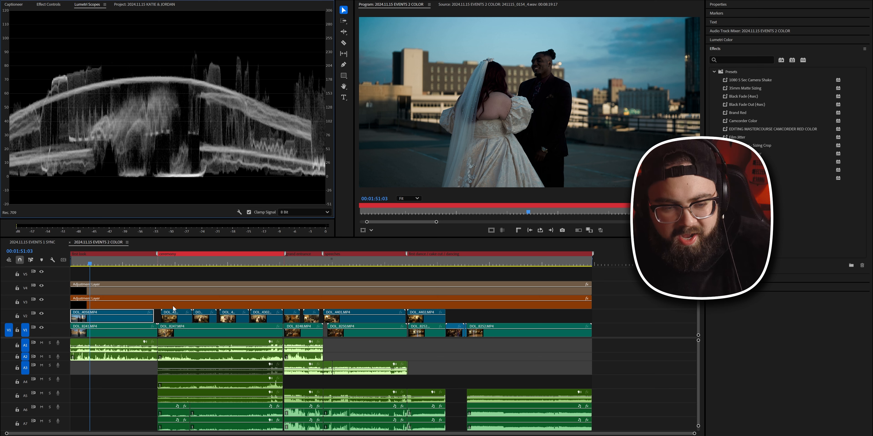
- Lift the black point of the white RGB curve slightly on clip DOL_4058.MP4 in Lumetri Color
{"action": "left_click", "coordinate": [744, 39]}
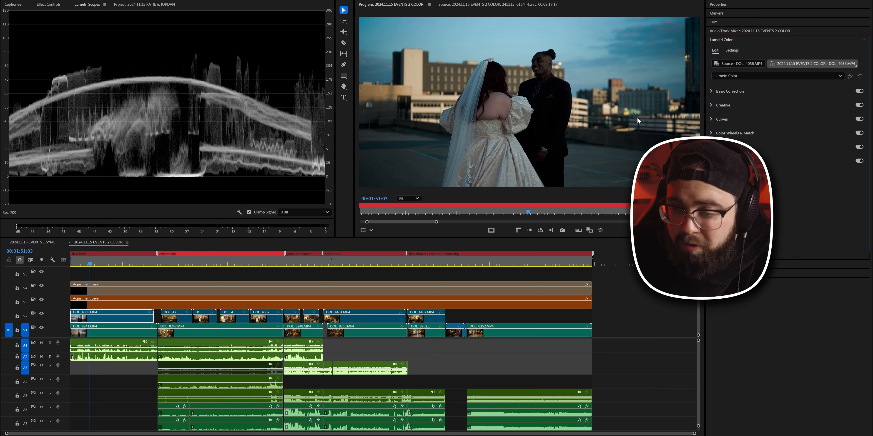
{"action": "left_click", "coordinate": [714, 105]}
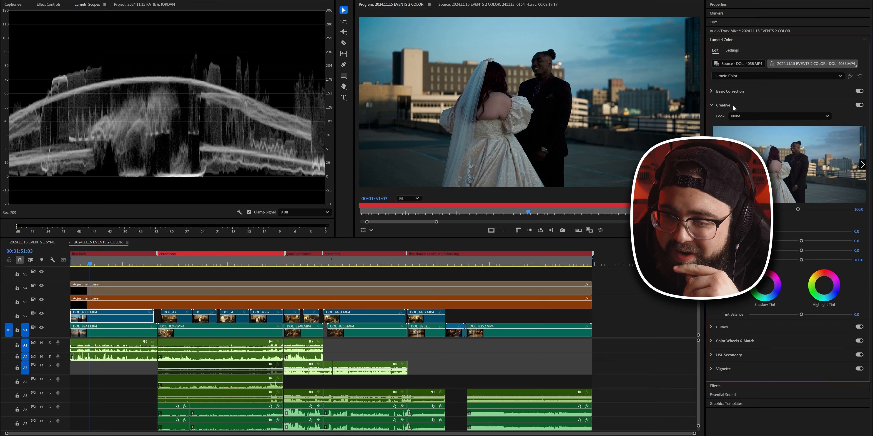
{"action": "left_click", "coordinate": [745, 107]}
{"action": "left_click", "coordinate": [746, 117]}
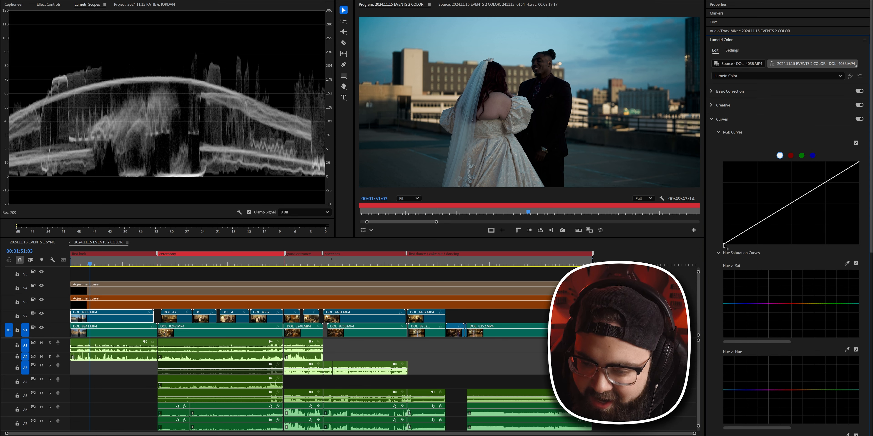
{"action": "left_click_drag", "start_coordinate": [723, 243], "coordinate": [709, 239]}
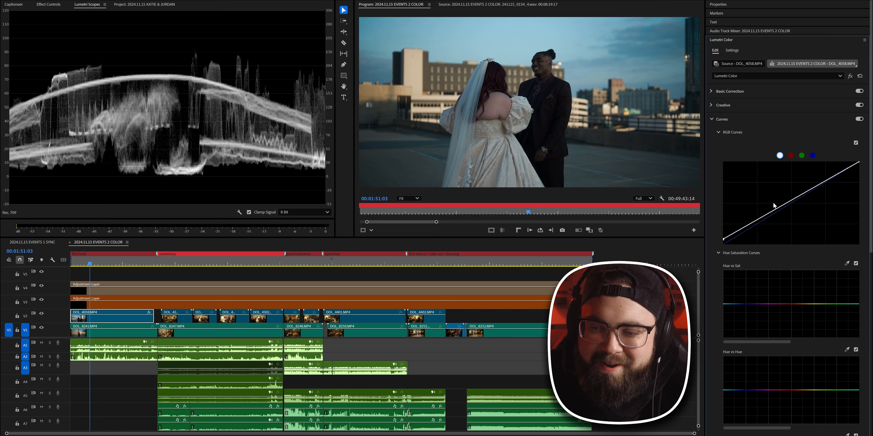
- Brighten DOL_4058.MP4 by raising a midtone point on the RGB curve and adding a slightly lowered shadow point for contrast
{"action": "left_click_drag", "start_coordinate": [789, 205], "coordinate": [764, 202]}
{"action": "left_click_drag", "start_coordinate": [762, 204], "coordinate": [762, 204]}
{"action": "left_click", "coordinate": [740, 224]}
{"action": "left_click_drag", "start_coordinate": [740, 224], "coordinate": [742, 225]}
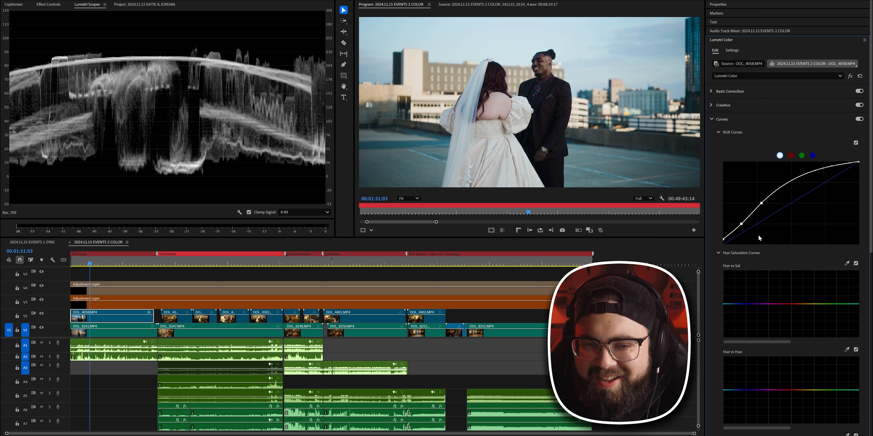
{"action": "left_click_drag", "start_coordinate": [741, 224], "coordinate": [741, 226]}
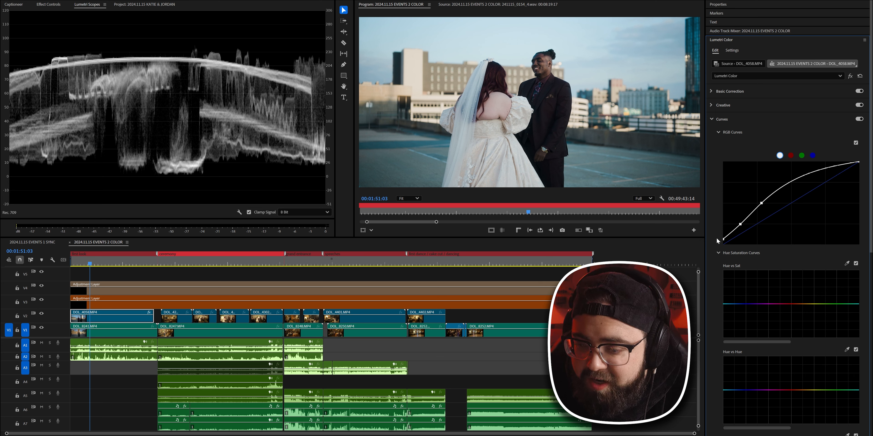
- Try pulling the RGB curve's white point inward to brighten the highlights, and return it to the corner
{"action": "left_click_drag", "start_coordinate": [859, 162], "coordinate": [833, 160]}
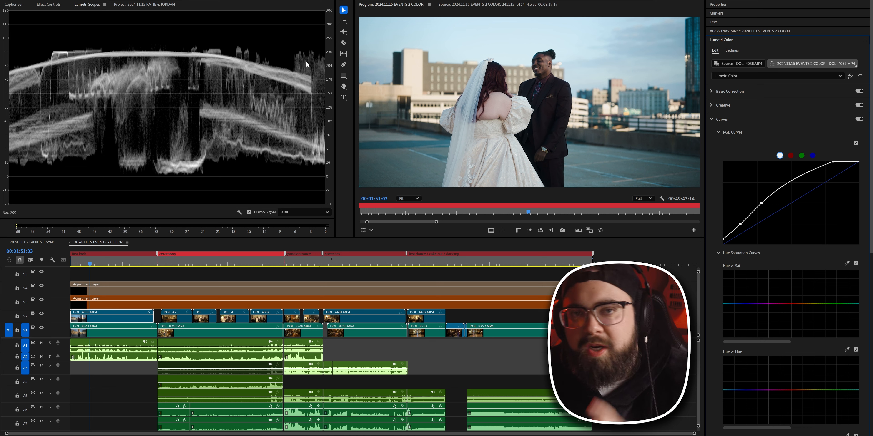
{"action": "left_click_drag", "start_coordinate": [833, 162], "coordinate": [860, 156]}
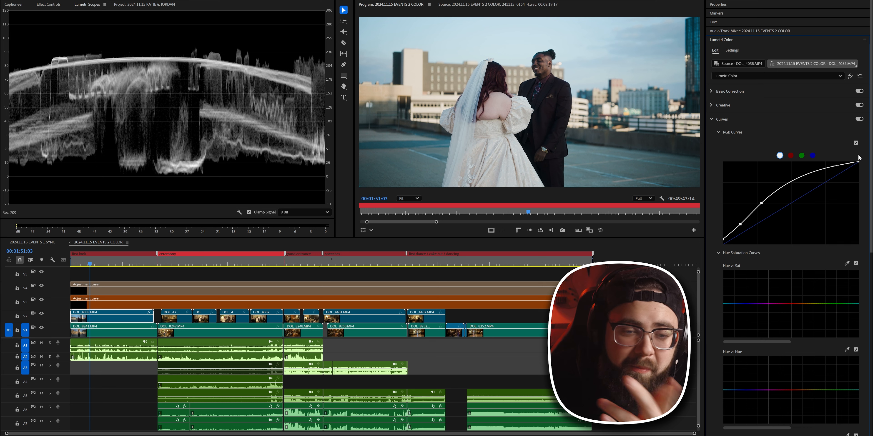
- White balance clip DOL_4058.MP4 in Basic Correction by sampling the bride's white dress with the eyedropper
{"action": "left_click", "coordinate": [304, 212]}
{"action": "left_click", "coordinate": [303, 213]}
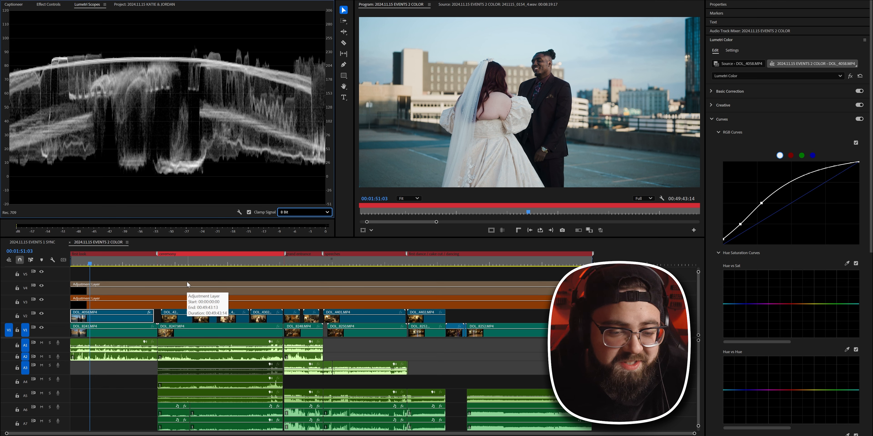
{"action": "left_click", "coordinate": [729, 92]}
{"action": "left_click", "coordinate": [757, 154]}
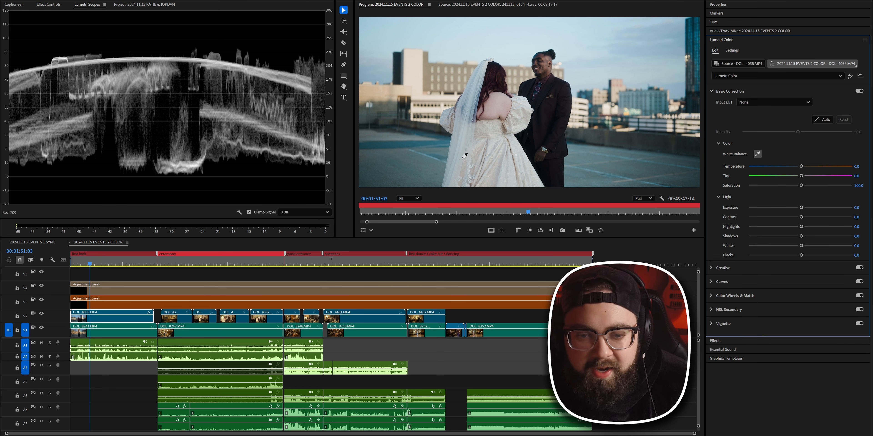
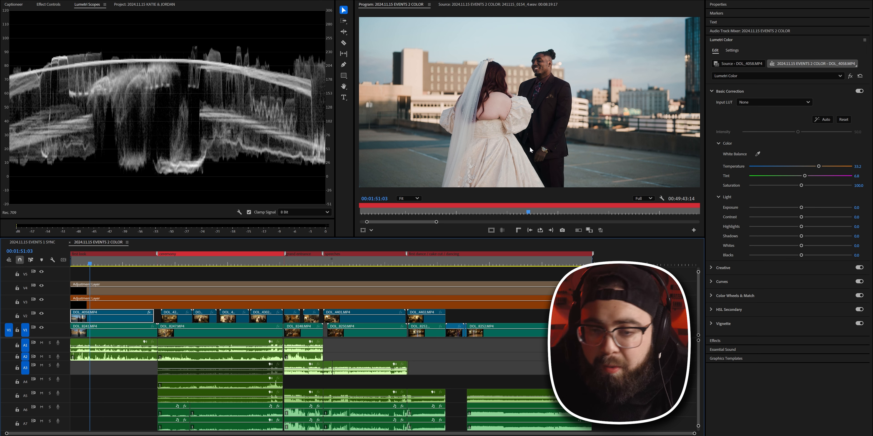
- Copy clip DOL_4058.MP4, disable it, and paste only its Lumetri Color effect onto clip DOL_8241.MP4 with scaled attribute times
{"action": "right_click", "coordinate": [126, 316]}
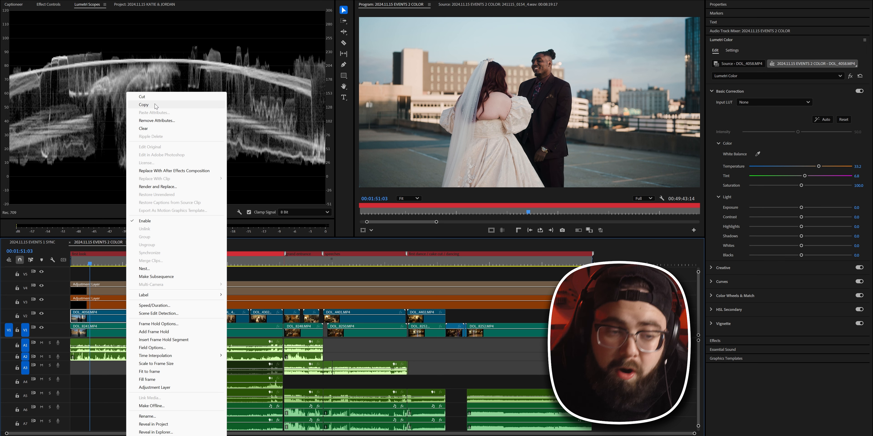
{"action": "left_click", "coordinate": [154, 105]}
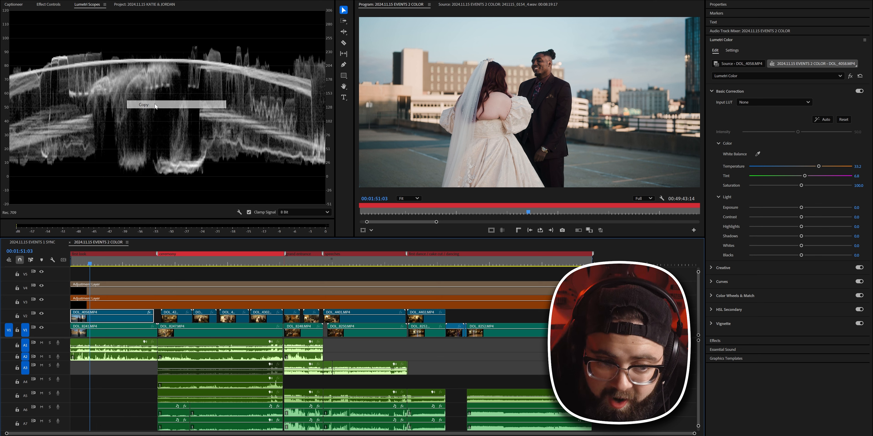
{"action": "key", "text": "x"}
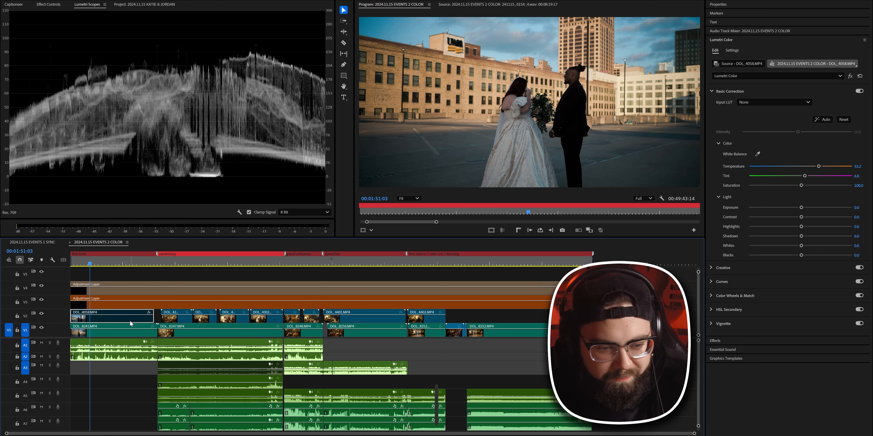
{"action": "left_click", "coordinate": [126, 332]}
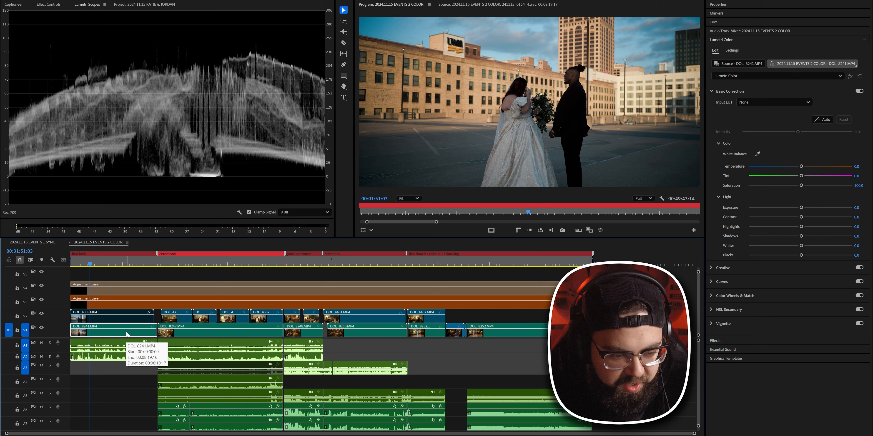
{"action": "right_click", "coordinate": [126, 331]}
{"action": "left_click", "coordinate": [154, 1]}
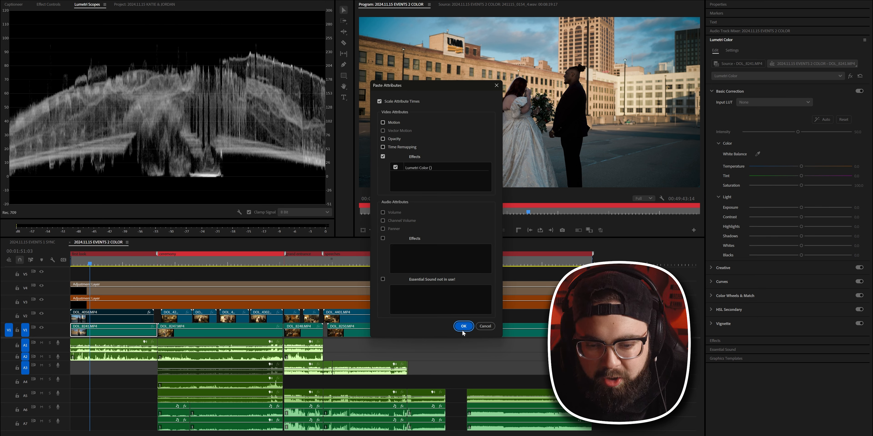
{"action": "left_click", "coordinate": [463, 327]}
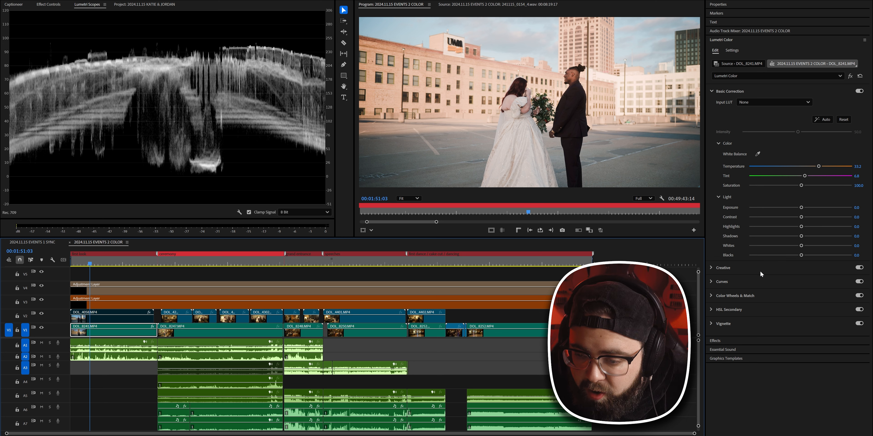
- Lower the black point of DOL_8241.MP4's white RGB curve and nudge its shadow point slightly down
{"action": "left_click", "coordinate": [760, 282]}
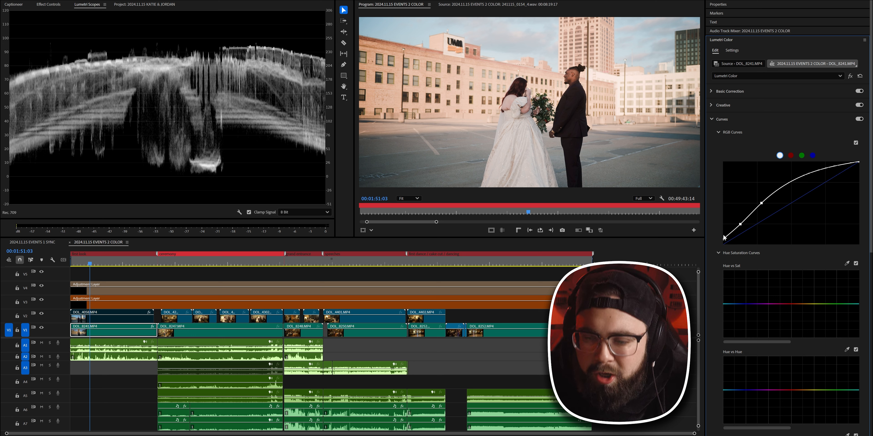
{"action": "left_click_drag", "start_coordinate": [723, 240], "coordinate": [740, 226]}
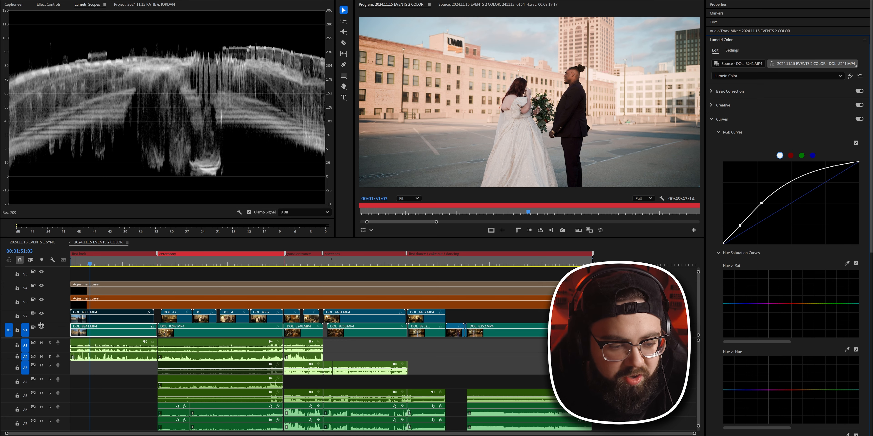
- Compare the grades of the two camera angles by repeatedly disabling and enabling clip DOL_4058.MP4 above DOL_8241.MP4
{"action": "left_click", "coordinate": [101, 318]}
{"action": "key", "text": "x"}
{"action": "key", "text": "x"}
{"action": "key", "text": "x"}
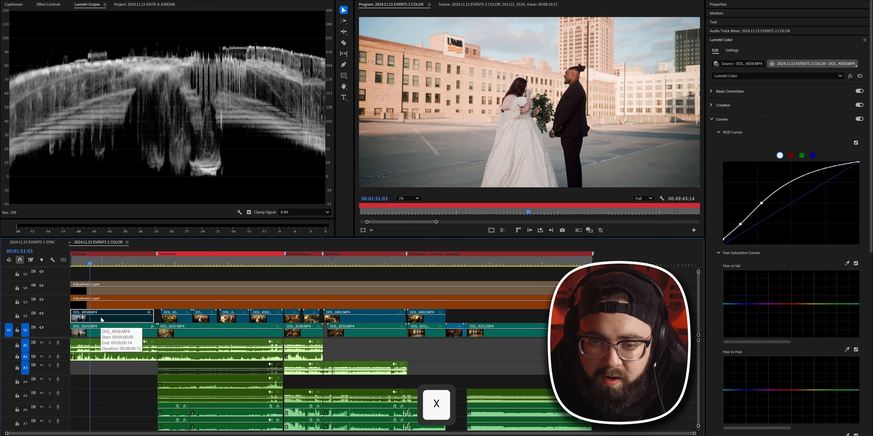
{"action": "key", "text": "x"}
{"action": "key", "text": "x"}
{"action": "key", "text": "x"}
{"action": "key", "text": "x"}
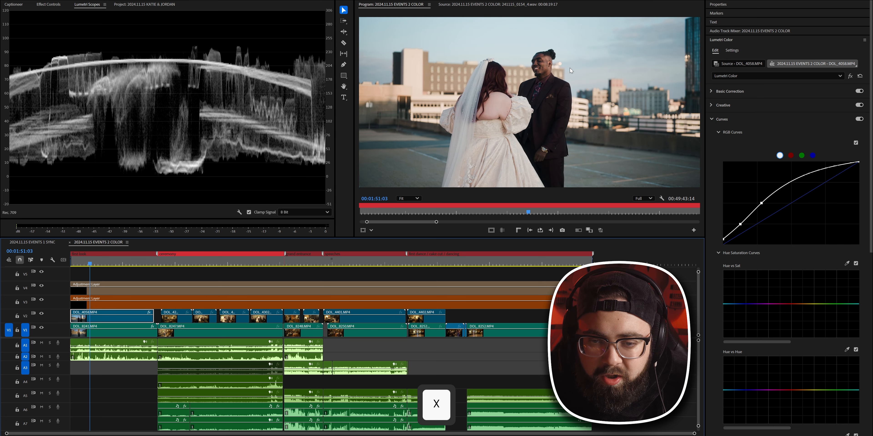
{"action": "key", "text": "x"}
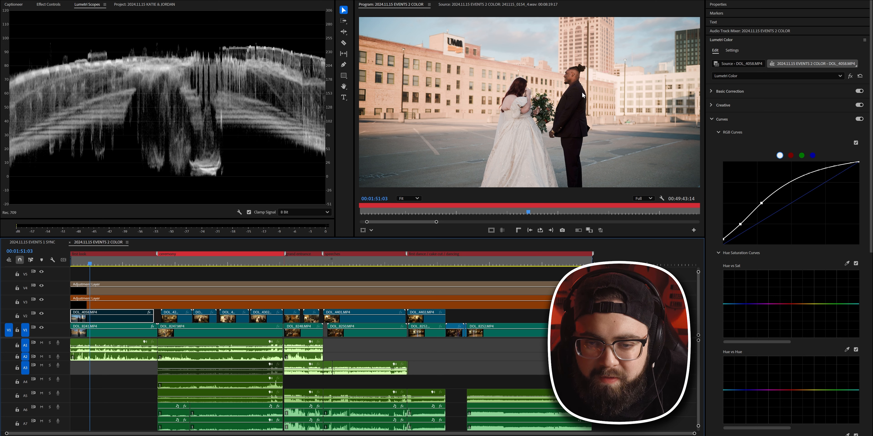
{"action": "key", "text": "x"}
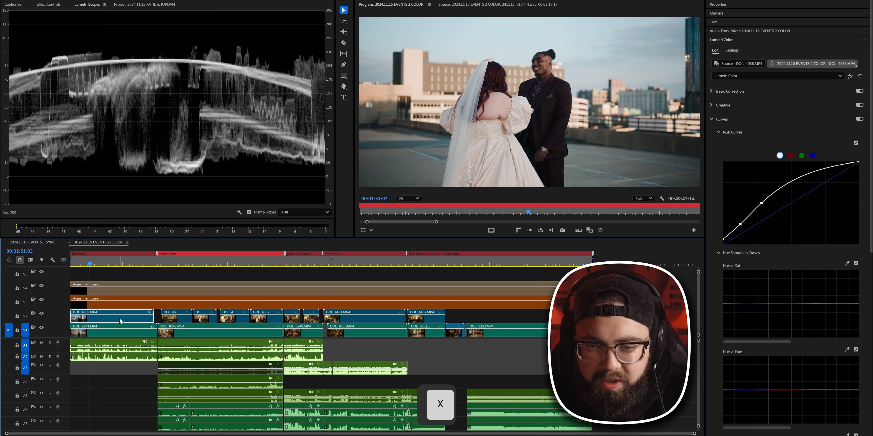
- Fine-tune the midtone point of DOL_4058.MP4's RGB curve and toggle the clip to recheck its match with DOL_8241.MP4
{"action": "left_click", "coordinate": [125, 330]}
{"action": "left_click", "coordinate": [112, 317]}
{"action": "left_click_drag", "start_coordinate": [761, 203], "coordinate": [757, 204]}
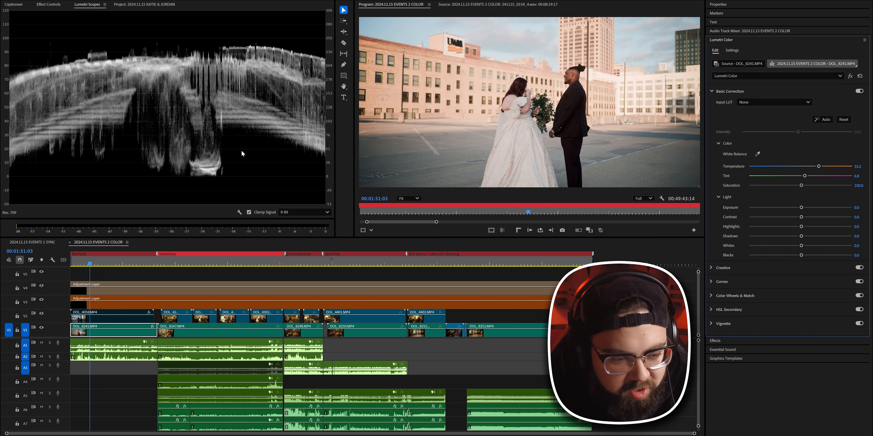
{"action": "left_click", "coordinate": [127, 319]}
{"action": "key", "text": "x"}
{"action": "key", "text": "x"}
{"action": "key", "text": "x"}
{"action": "key", "text": "x"}
{"action": "key", "text": "x"}
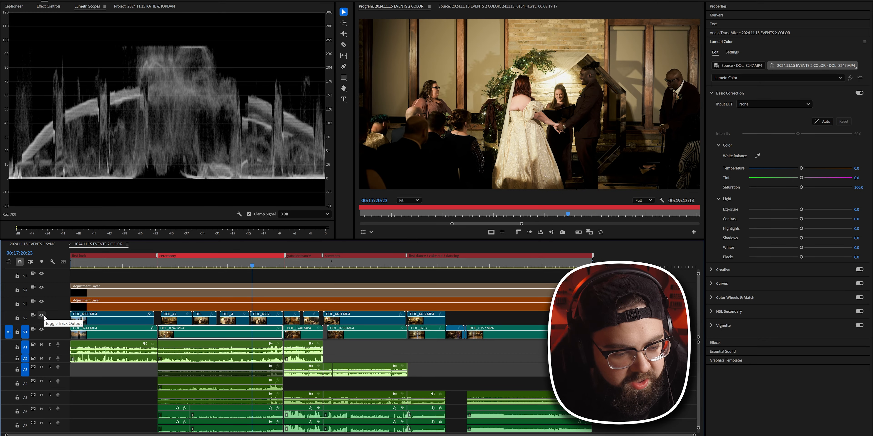
- Hide video track V2 and slightly lift the black point of the white RGB curve on ceremony clip DOL_8247.MP4
{"action": "left_click", "coordinate": [41, 316]}
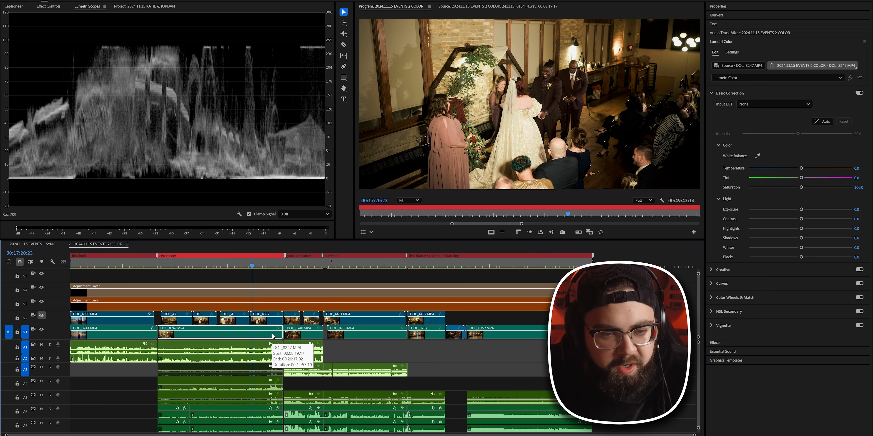
{"action": "left_click", "coordinate": [722, 284]}
{"action": "left_click_drag", "start_coordinate": [715, 241], "coordinate": [712, 239]}
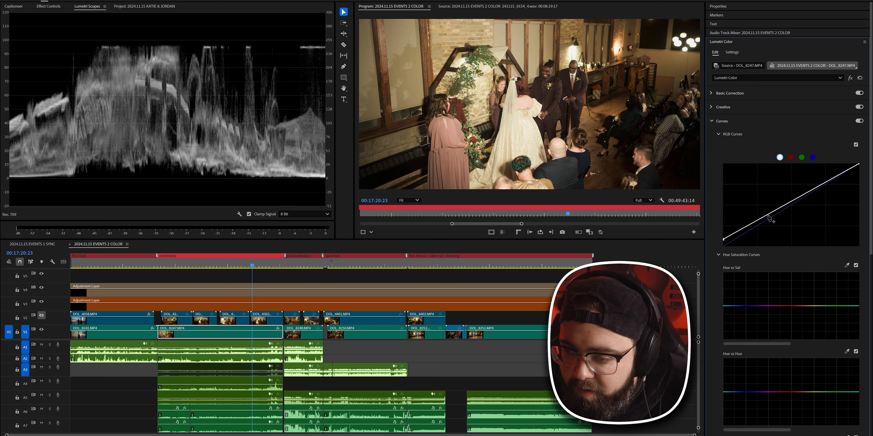
- Brighten DOL_8247.MP4 by raising a midtone point on the RGB curve and adding a lower shadow point, fine-tuning both for contrast
{"action": "left_click_drag", "start_coordinate": [775, 211], "coordinate": [768, 205]}
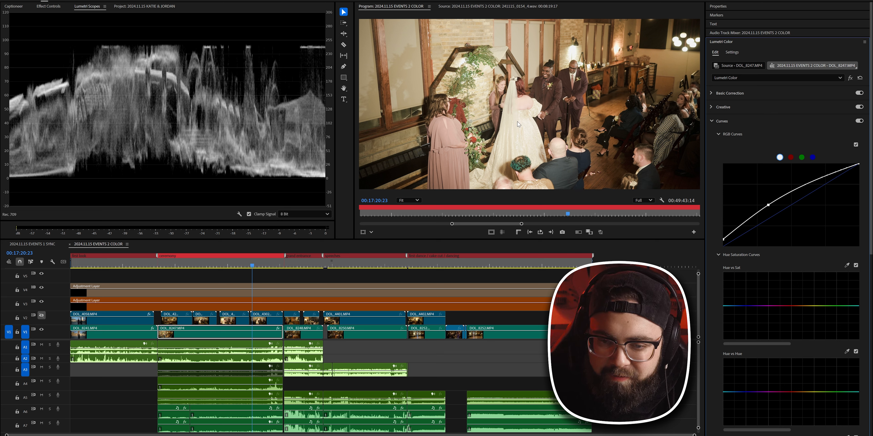
{"action": "left_click_drag", "start_coordinate": [753, 216], "coordinate": [744, 227]}
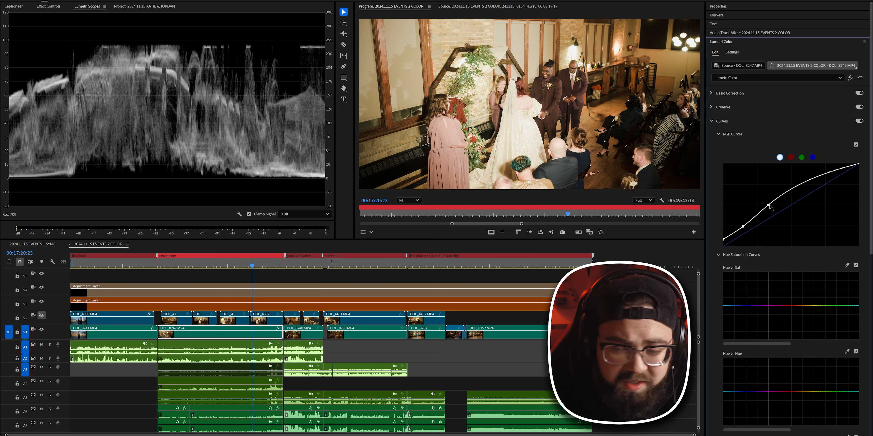
{"action": "left_click_drag", "start_coordinate": [767, 205], "coordinate": [769, 206]}
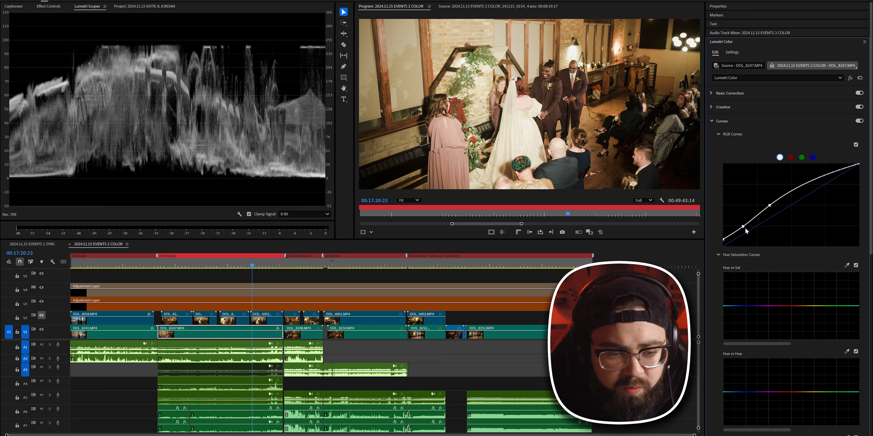
{"action": "left_click_drag", "start_coordinate": [743, 226], "coordinate": [745, 226]}
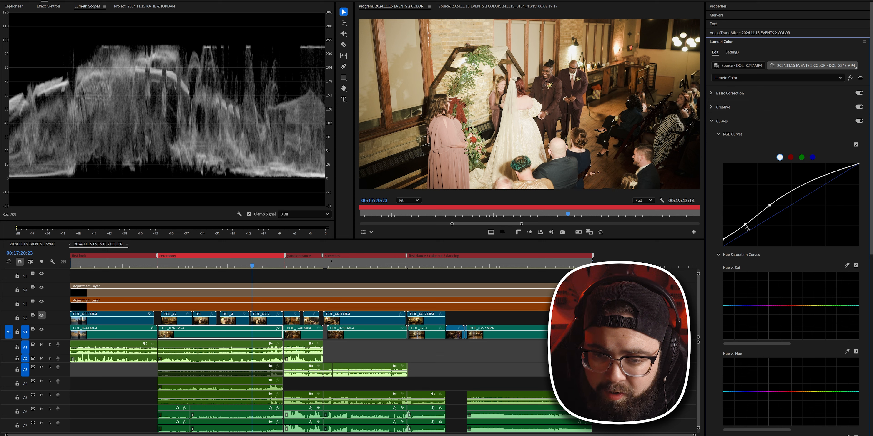
{"action": "left_click_drag", "start_coordinate": [745, 226], "coordinate": [747, 226]}
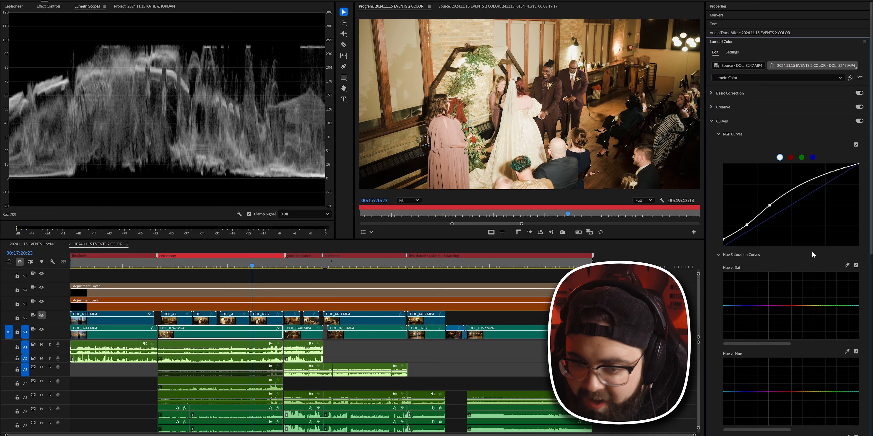
- White balance DOL_8247.MP4 with the eyedropper, resampling from the bride's dress for a warmer result
{"action": "left_click", "coordinate": [782, 97]}
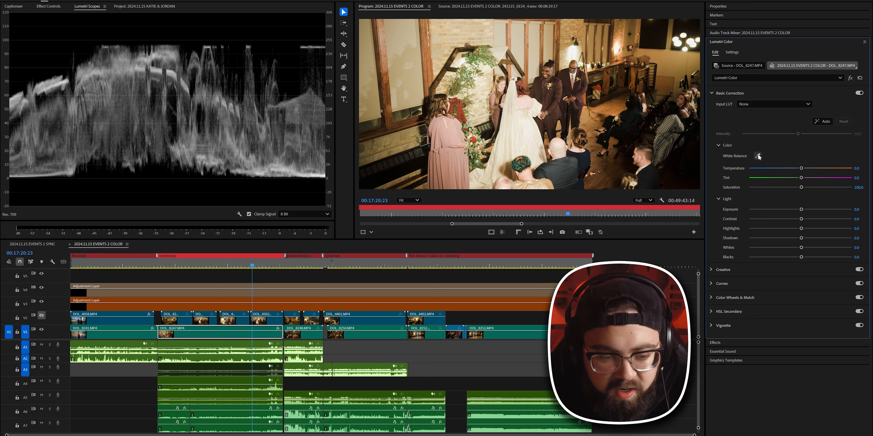
{"action": "left_click", "coordinate": [758, 156]}
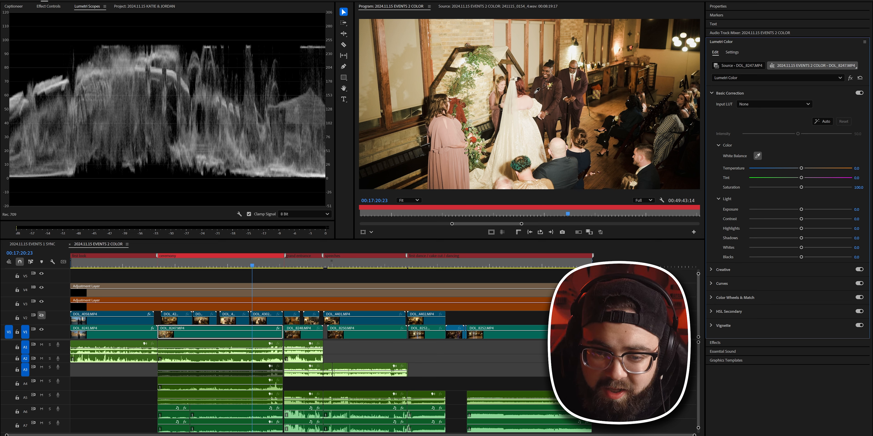
{"action": "left_click", "coordinate": [514, 91]}
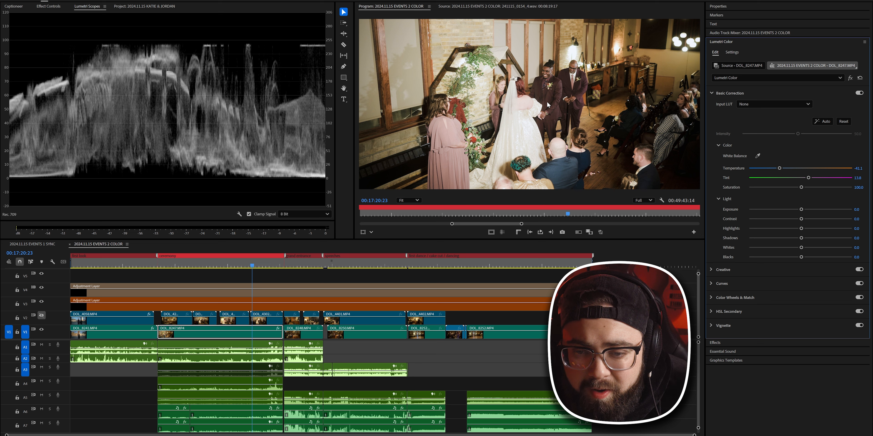
{"action": "left_click", "coordinate": [757, 156]}
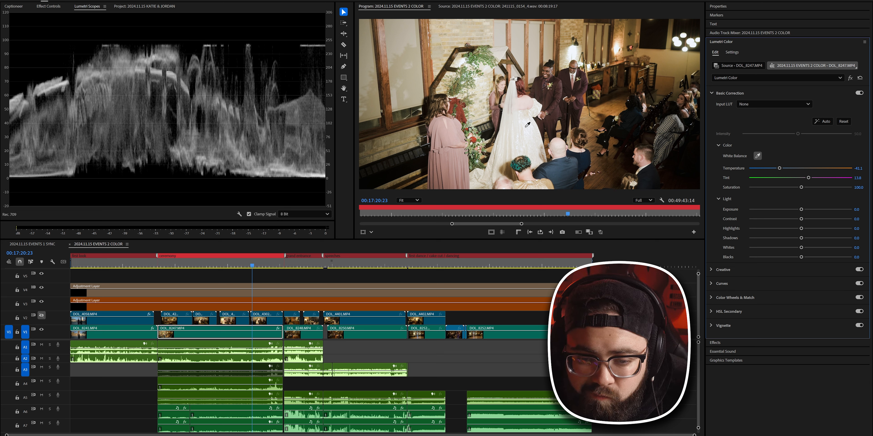
{"action": "left_click", "coordinate": [530, 123]}
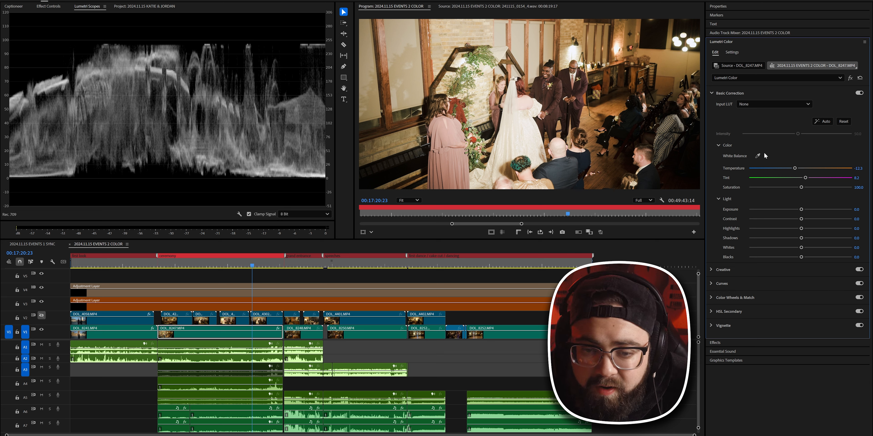
- Anchor the red channel curve of DOL_8247.MP4 with a control point at its middle
{"action": "left_click", "coordinate": [746, 283]}
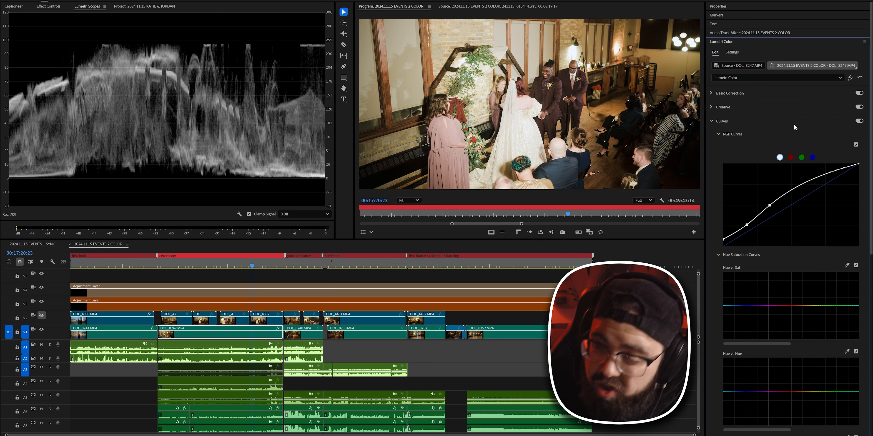
{"action": "left_click", "coordinate": [790, 157]}
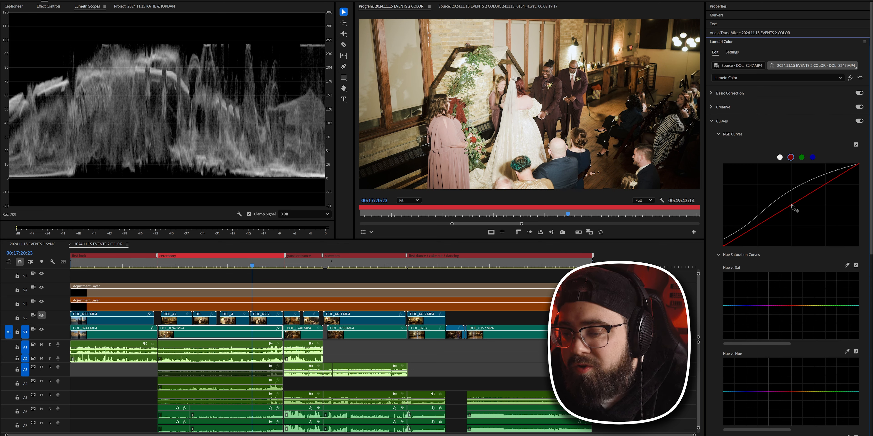
{"action": "left_click", "coordinate": [791, 205]}
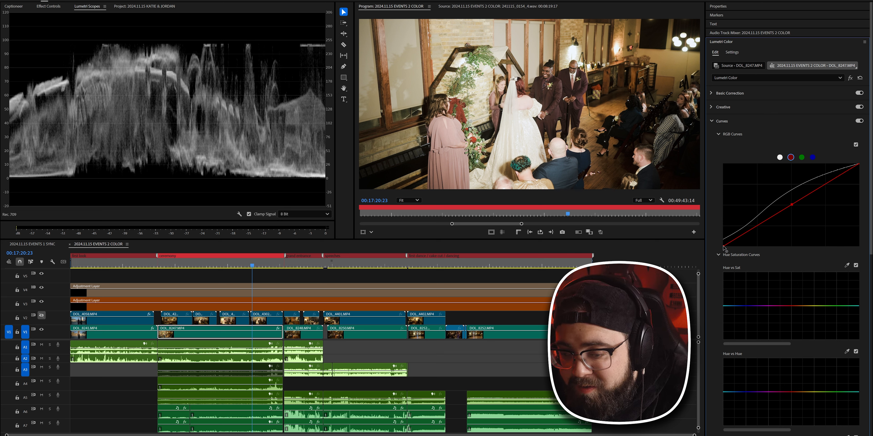
- Try reducing red in DOL_8247.MP4's shadows by pulling the red curve's black point inward, and undo the change
{"action": "left_click_drag", "start_coordinate": [724, 246], "coordinate": [728, 251]}
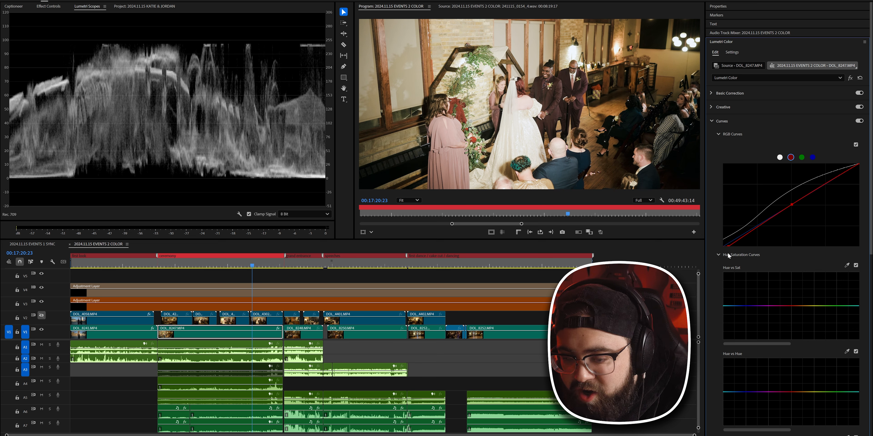
{"action": "left_click_drag", "start_coordinate": [728, 253], "coordinate": [727, 254]}
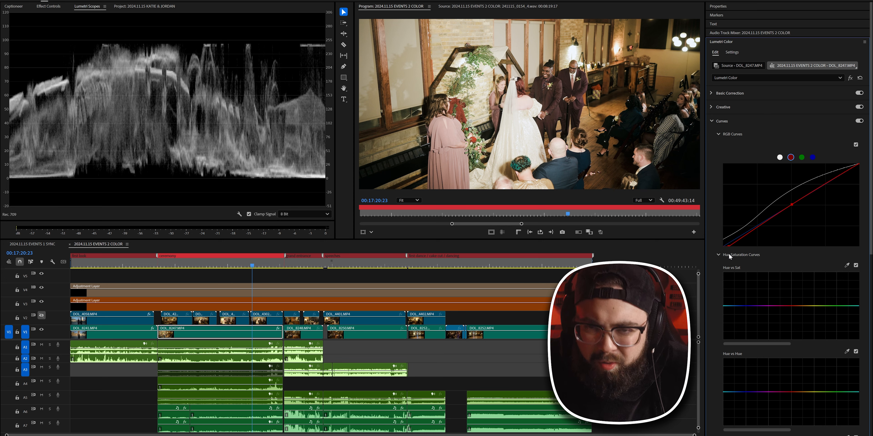
{"action": "key", "text": "ctrl+z"}
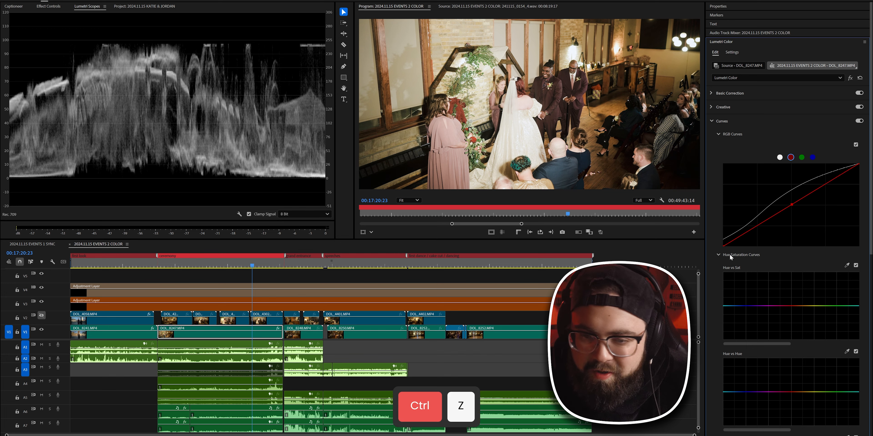
{"action": "left_click", "coordinate": [174, 267]}
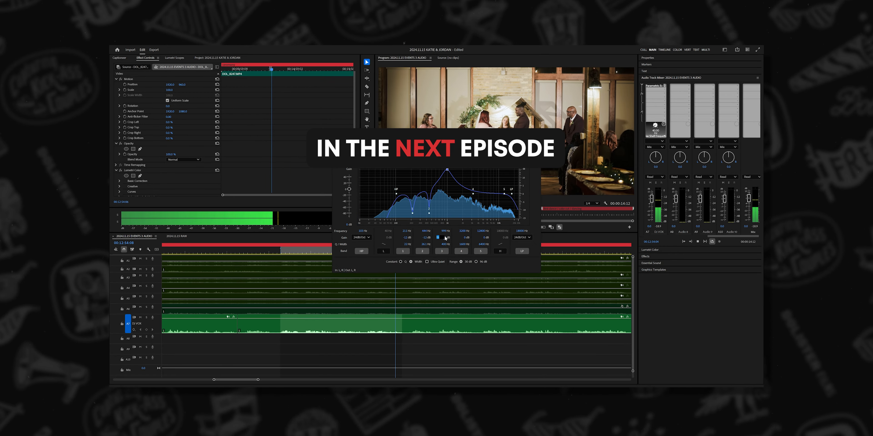
- Enter 12 as the setting for band 3 of the parametric equalizer in the audio sequence
{"action": "type", "text": "12"}
{"action": "key", "text": "Return"}
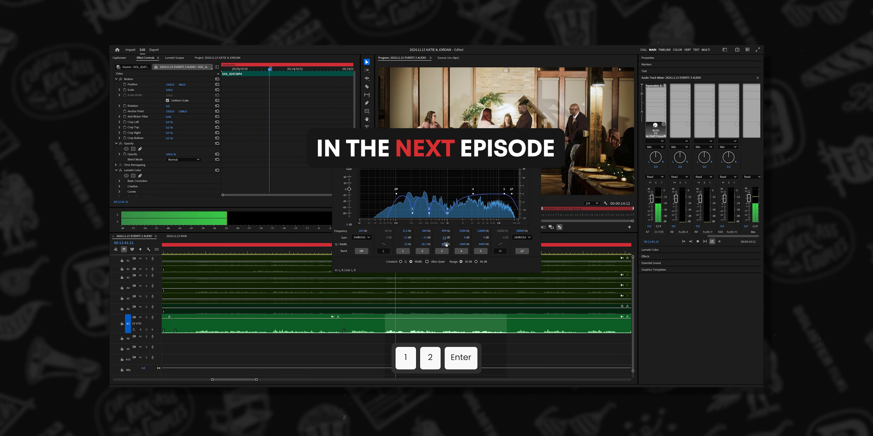